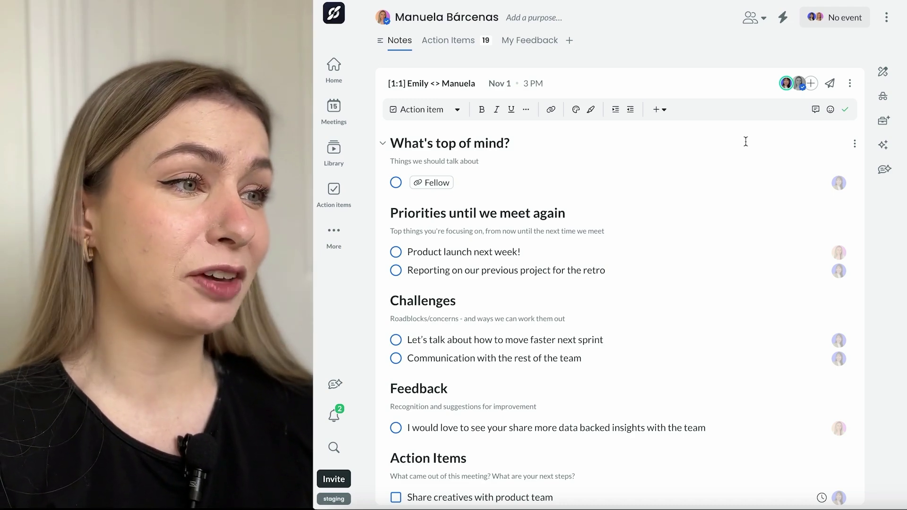
{"action": "scroll", "coordinate": [746, 142], "scroll_direction": "down", "scroll_amount": 3}
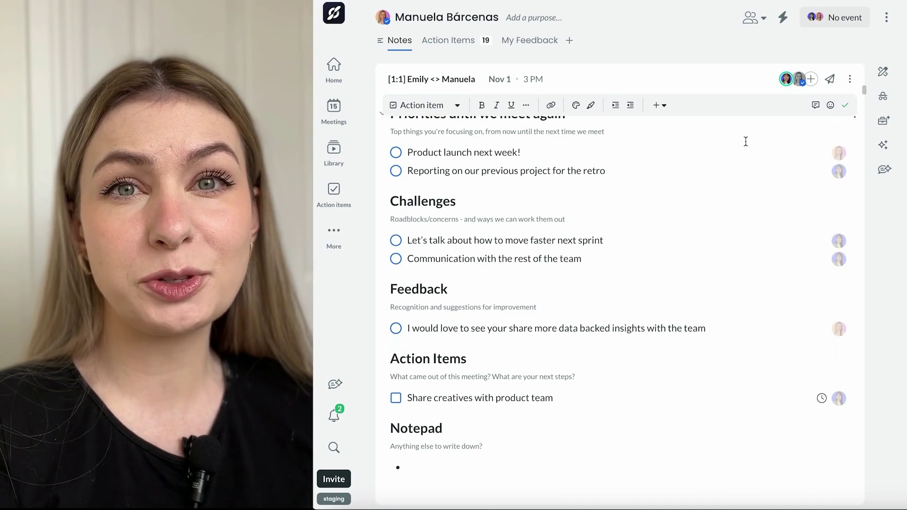
{"action": "scroll", "coordinate": [746, 142], "scroll_direction": "down", "scroll_amount": 1}
{"action": "scroll", "coordinate": [745, 141], "scroll_direction": "down", "scroll_amount": 3}
{"action": "scroll", "coordinate": [745, 142], "scroll_direction": "down", "scroll_amount": 3}
{"action": "scroll", "coordinate": [746, 141], "scroll_direction": "down", "scroll_amount": 5}
{"action": "scroll", "coordinate": [746, 141], "scroll_direction": "down", "scroll_amount": 5}
{"action": "scroll", "coordinate": [746, 141], "scroll_direction": "down", "scroll_amount": 5}
{"action": "scroll", "coordinate": [745, 140], "scroll_direction": "down", "scroll_amount": 5}
{"action": "scroll", "coordinate": [746, 143], "scroll_direction": "down", "scroll_amount": 5}
{"action": "scroll", "coordinate": [745, 142], "scroll_direction": "down", "scroll_amount": 5}
{"action": "scroll", "coordinate": [745, 142], "scroll_direction": "down", "scroll_amount": 5}
{"action": "scroll", "coordinate": [745, 141], "scroll_direction": "down", "scroll_amount": 5}
{"action": "scroll", "coordinate": [746, 142], "scroll_direction": "down", "scroll_amount": 5}
{"action": "scroll", "coordinate": [745, 142], "scroll_direction": "down", "scroll_amount": 5}
{"action": "scroll", "coordinate": [746, 141], "scroll_direction": "down", "scroll_amount": 5}
{"action": "scroll", "coordinate": [745, 142], "scroll_direction": "down", "scroll_amount": 5}
{"action": "scroll", "coordinate": [745, 141], "scroll_direction": "down", "scroll_amount": 5}
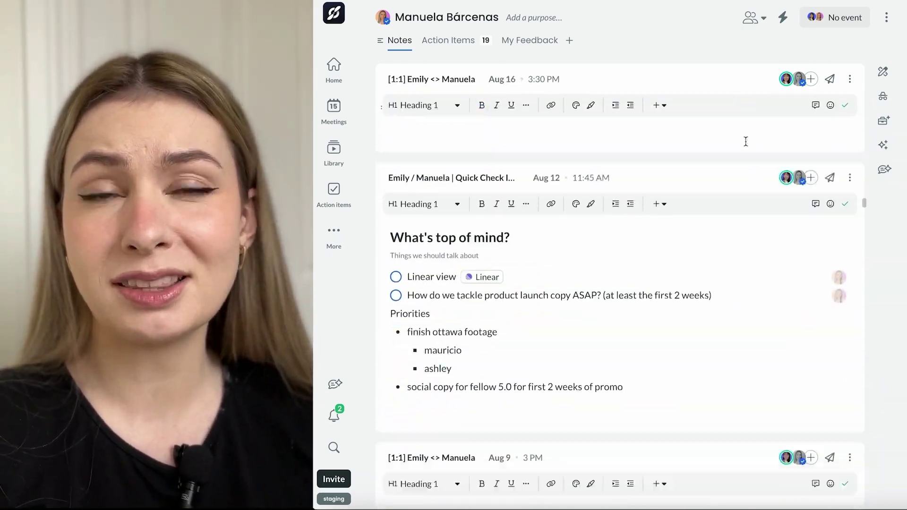
{"action": "scroll", "coordinate": [745, 141], "scroll_direction": "down", "scroll_amount": 5}
{"action": "scroll", "coordinate": [746, 141], "scroll_direction": "down", "scroll_amount": 5}
{"action": "scroll", "coordinate": [745, 140], "scroll_direction": "down", "scroll_amount": 5}
{"action": "scroll", "coordinate": [746, 141], "scroll_direction": "down", "scroll_amount": 5}
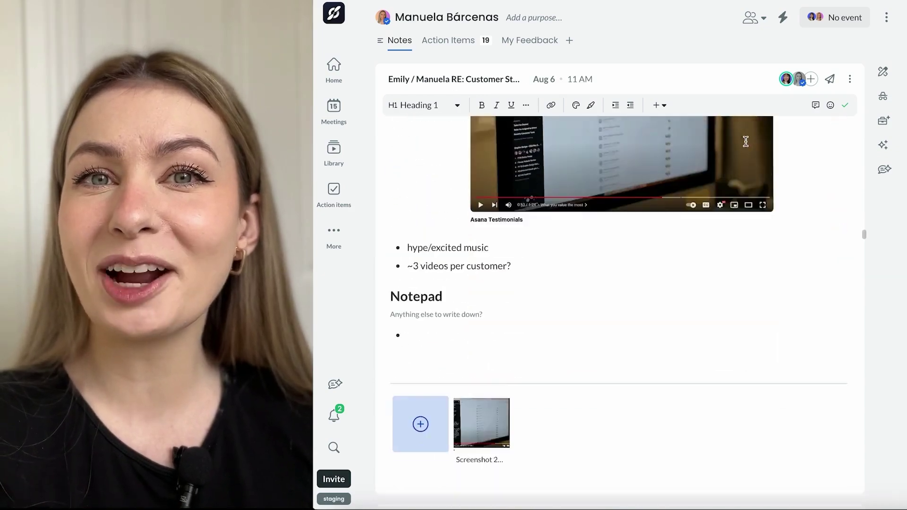
{"action": "scroll", "coordinate": [746, 141], "scroll_direction": "down", "scroll_amount": 5}
{"action": "scroll", "coordinate": [746, 141], "scroll_direction": "down", "scroll_amount": 5}
{"action": "scroll", "coordinate": [745, 141], "scroll_direction": "down", "scroll_amount": 5}
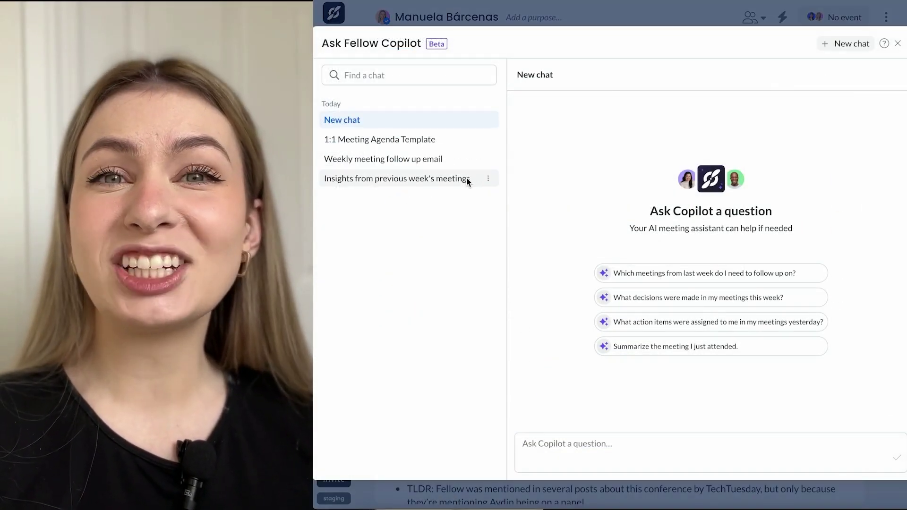
Review the past meeting-insights, follow-up email and agenda template chats, then start a new chat.
{"action": "left_click", "coordinate": [468, 178]}
{"action": "scroll", "coordinate": [645, 225], "scroll_direction": "up", "scroll_amount": 5}
{"action": "scroll", "coordinate": [646, 225], "scroll_direction": "up", "scroll_amount": 5}
{"action": "scroll", "coordinate": [646, 224], "scroll_direction": "up", "scroll_amount": 3}
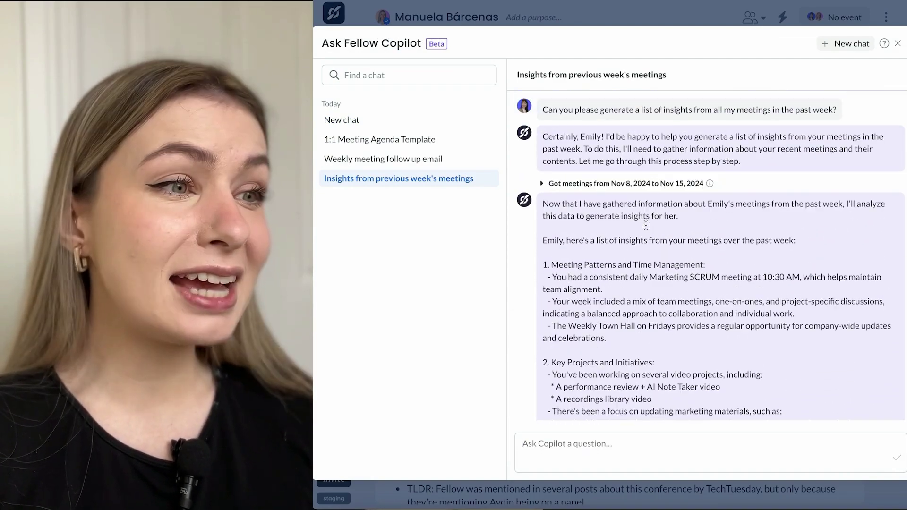
{"action": "scroll", "coordinate": [646, 225], "scroll_direction": "up", "scroll_amount": 1}
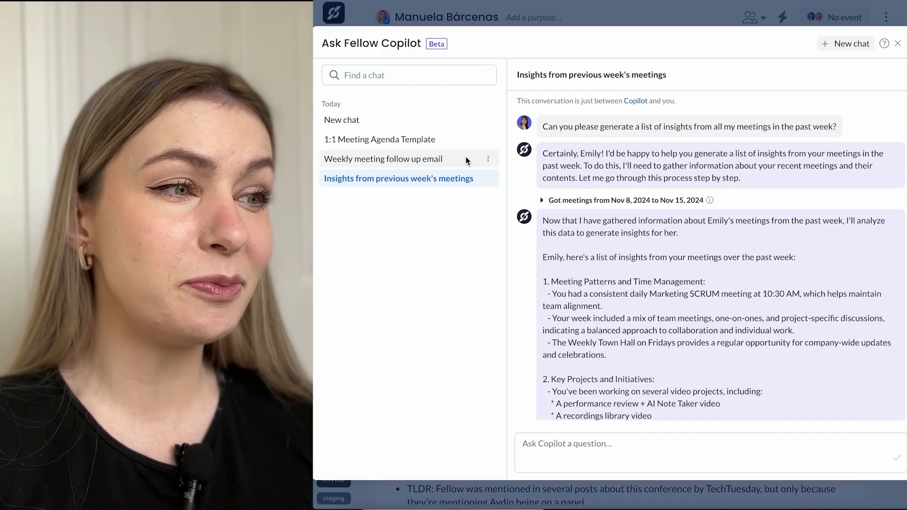
{"action": "left_click", "coordinate": [468, 159]}
{"action": "scroll", "coordinate": [617, 182], "scroll_direction": "up", "scroll_amount": 10}
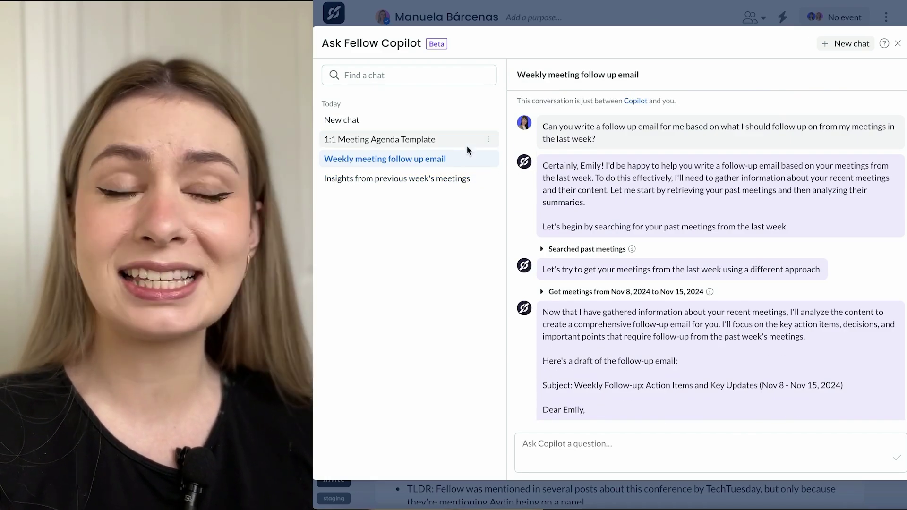
{"action": "left_click", "coordinate": [466, 145]}
{"action": "scroll", "coordinate": [569, 163], "scroll_direction": "up", "scroll_amount": 5}
{"action": "scroll", "coordinate": [569, 162], "scroll_direction": "up", "scroll_amount": 5}
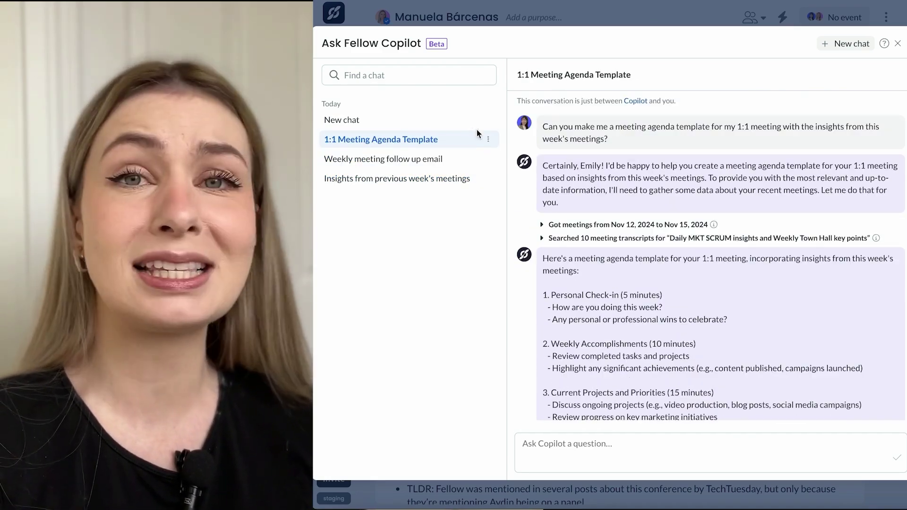
{"action": "left_click", "coordinate": [438, 120]}
{"action": "type", "text": "Based on my 1:1 meetings with my manager in the last 6 months, what should we discuss in our performance review meeting"}
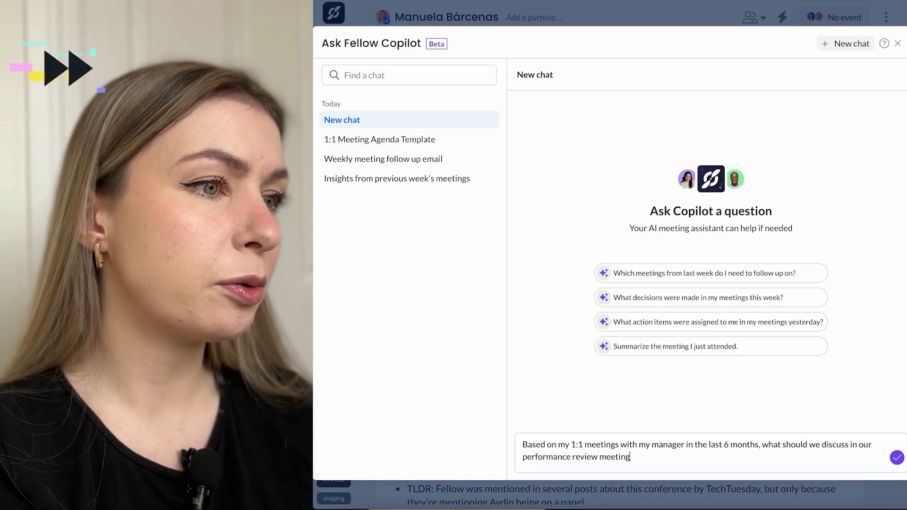
Send Copilot the question about discussion topics from six months of 1:1 meetings.
{"action": "key", "text": "Return"}
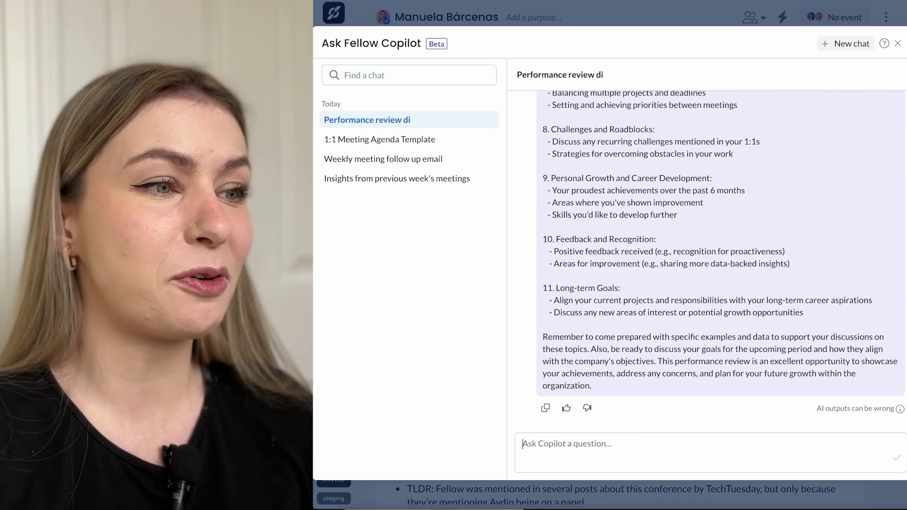
{"action": "scroll", "coordinate": [863, 346], "scroll_direction": "up", "scroll_amount": 5}
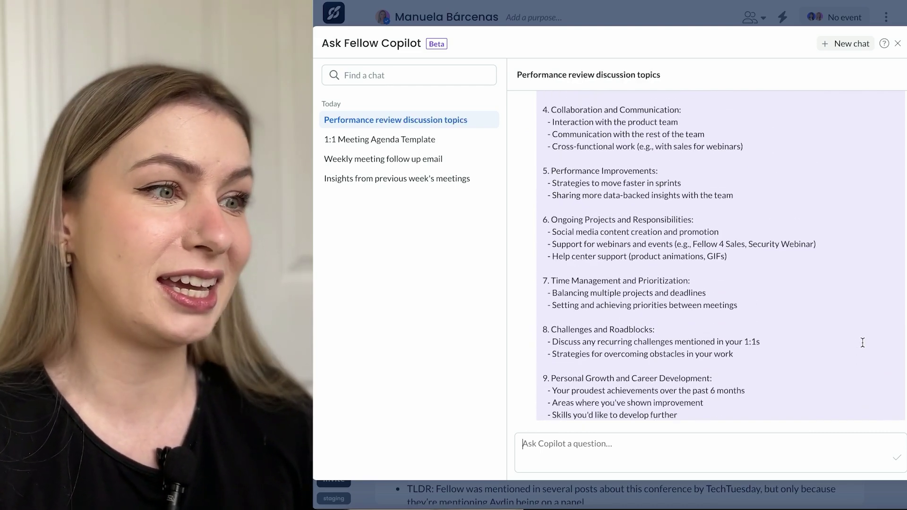
{"action": "scroll", "coordinate": [863, 347], "scroll_direction": "up", "scroll_amount": 1}
{"action": "scroll", "coordinate": [863, 346], "scroll_direction": "up", "scroll_amount": 3}
{"action": "scroll", "coordinate": [863, 343], "scroll_direction": "up", "scroll_amount": 2}
{"action": "scroll", "coordinate": [862, 343], "scroll_direction": "up", "scroll_amount": 1}
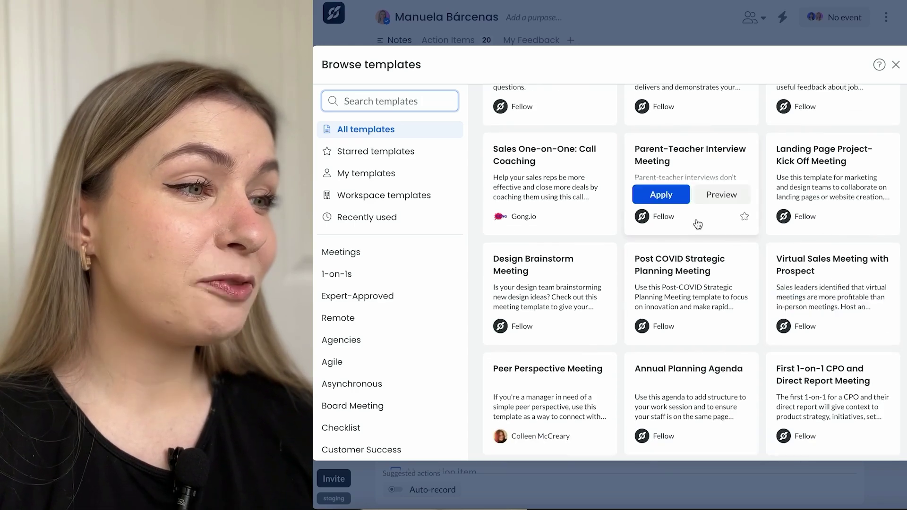
{"action": "scroll", "coordinate": [515, 126], "scroll_direction": "down", "scroll_amount": 1}
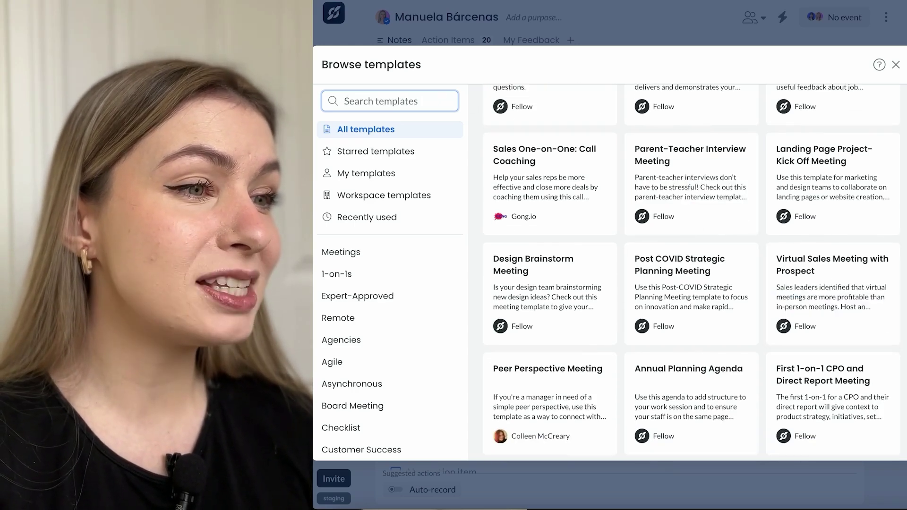
{"action": "type", "text": "performance review"}
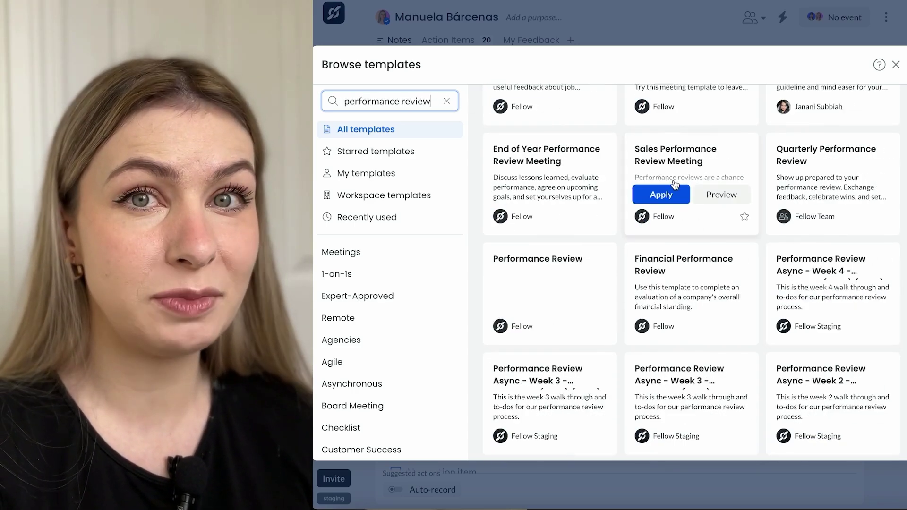
{"action": "scroll", "coordinate": [677, 191], "scroll_direction": "up", "scroll_amount": 2}
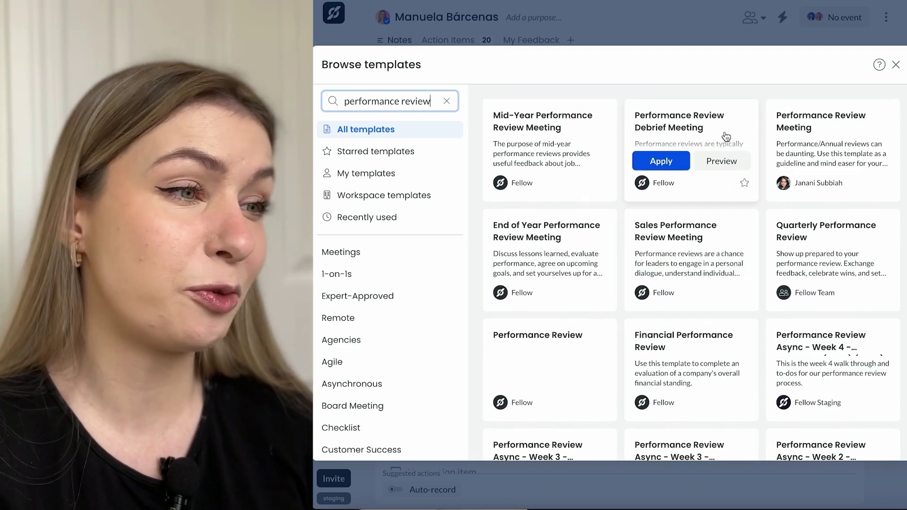
Apply the End of Year Performance Review template and require one specific attendee for Check-in.
{"action": "left_click", "coordinate": [586, 272]}
{"action": "scroll", "coordinate": [851, 217], "scroll_direction": "down", "scroll_amount": 4}
{"action": "left_click", "coordinate": [883, 440]}
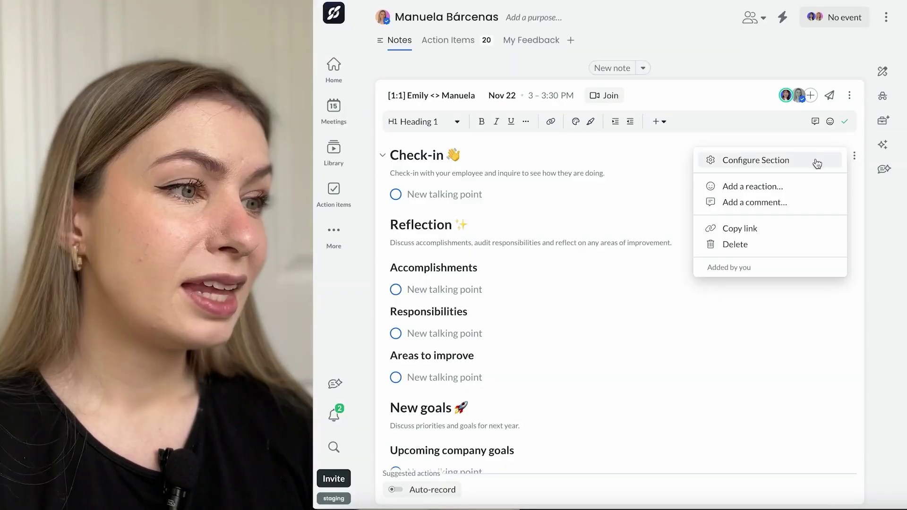
{"action": "left_click", "coordinate": [816, 161]}
{"action": "left_click", "coordinate": [474, 293]}
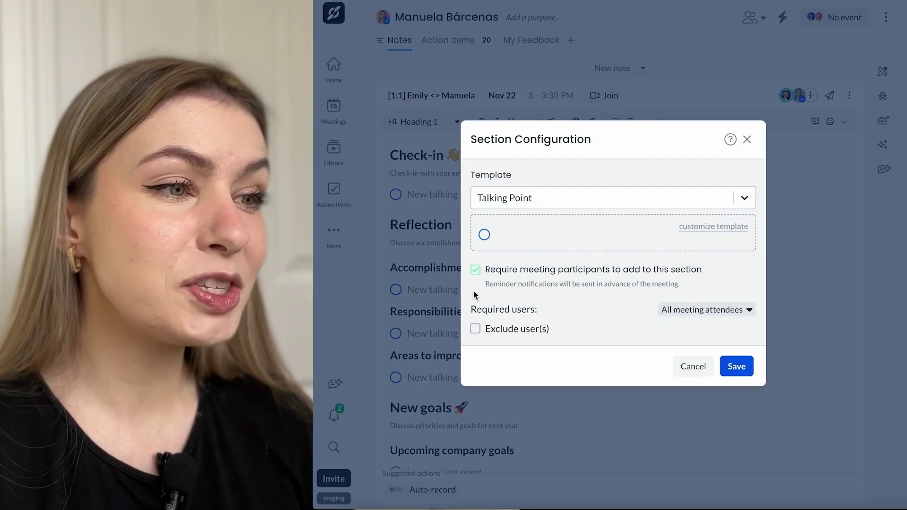
{"action": "left_click", "coordinate": [701, 310]}
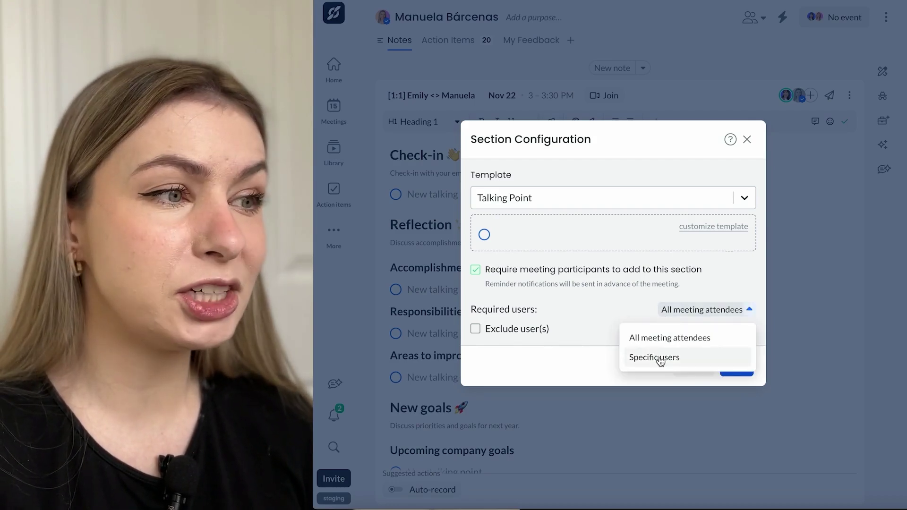
{"action": "left_click", "coordinate": [709, 342]}
{"action": "left_click", "coordinate": [713, 215]}
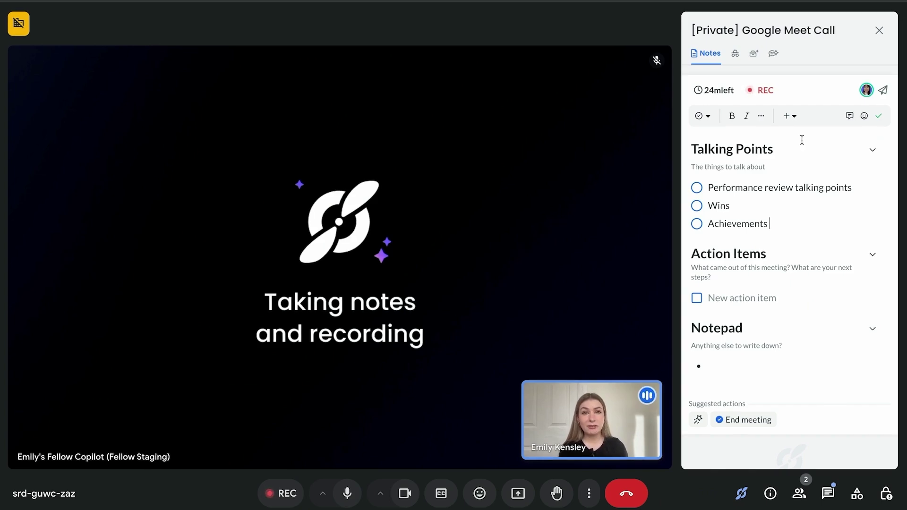
Mark the Performance review, Wins and Achievements talking points as done.
{"action": "left_click", "coordinate": [697, 187]}
{"action": "left_click", "coordinate": [696, 206]}
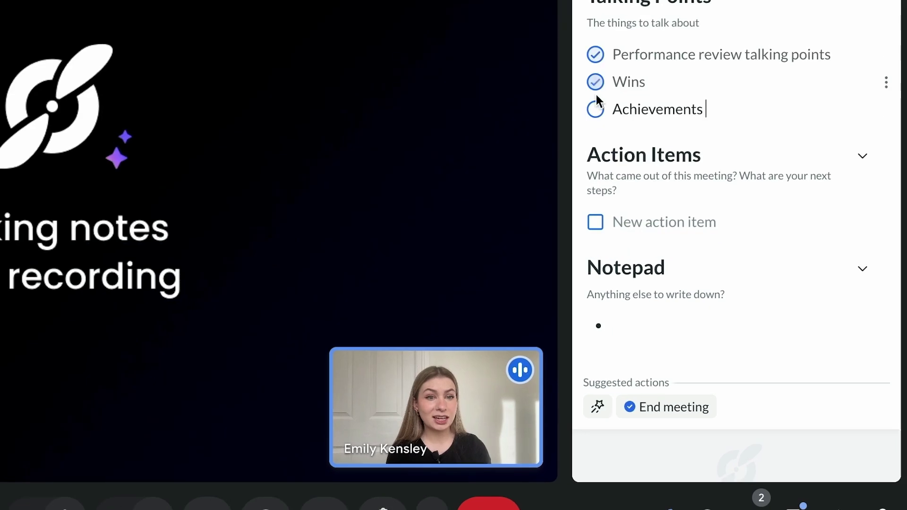
{"action": "left_click", "coordinate": [594, 110]}
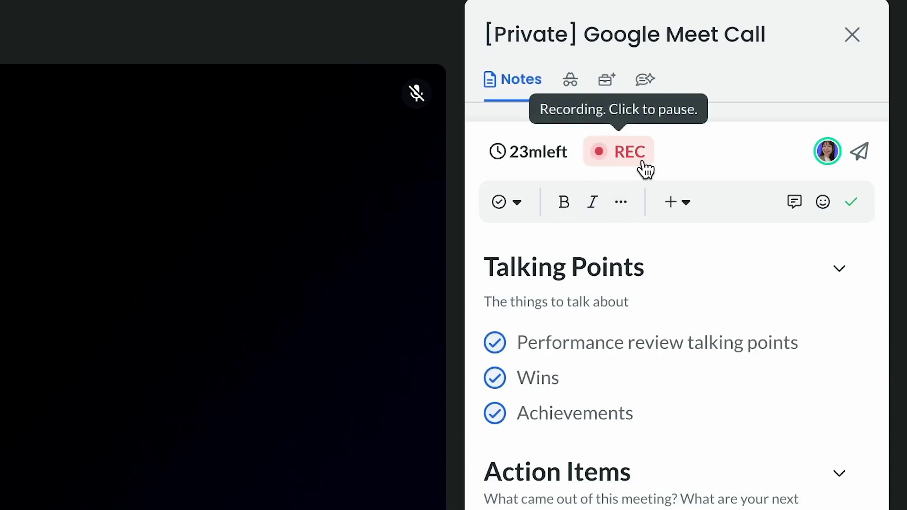
Pause the Google Meet recording, then resume it.
{"action": "left_click", "coordinate": [641, 163]}
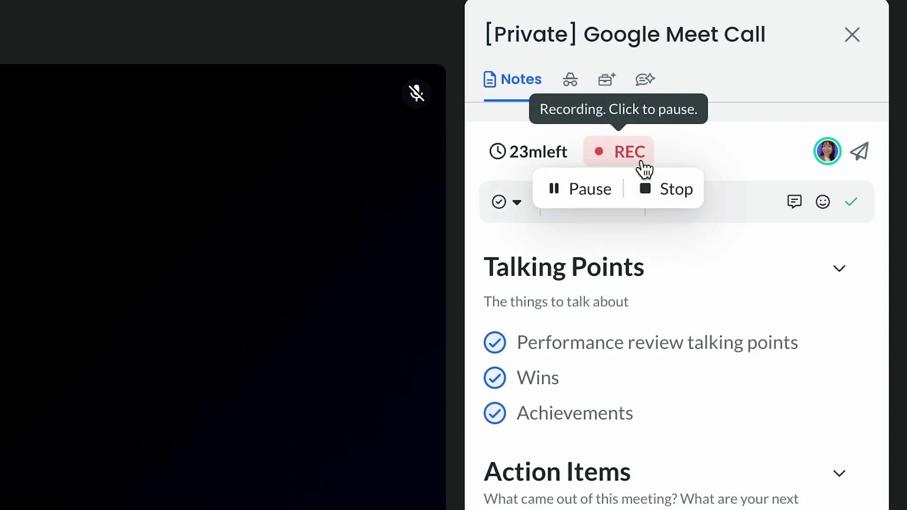
{"action": "left_click", "coordinate": [581, 193]}
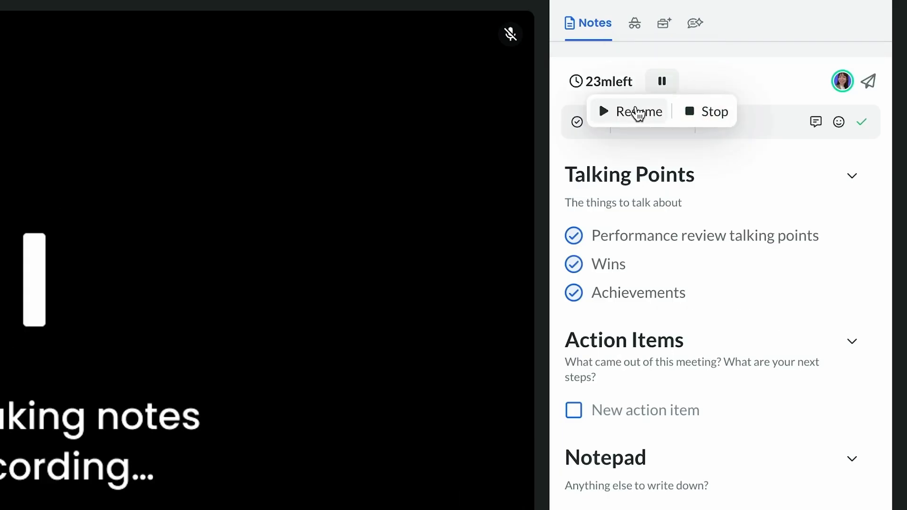
{"action": "left_click", "coordinate": [635, 112]}
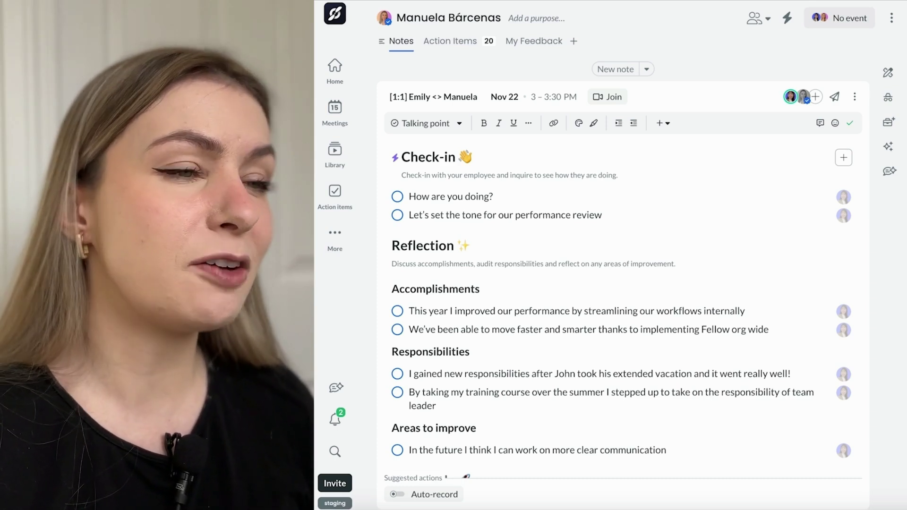
Switch between Private Notes and the shared agenda, ending on the shared Notes view.
{"action": "left_click", "coordinate": [890, 103]}
{"action": "type", "text": "Performance Review: You"}
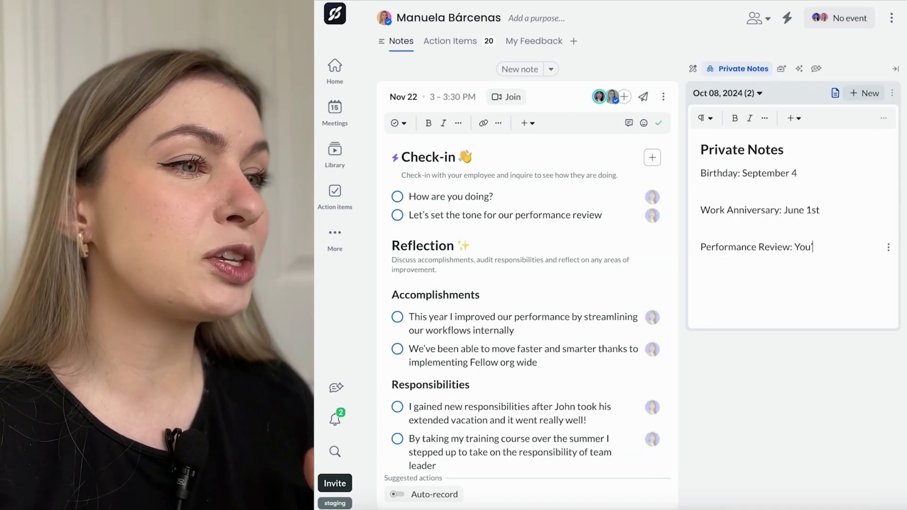
{"action": "type", "text": "'re getting a promotion!"}
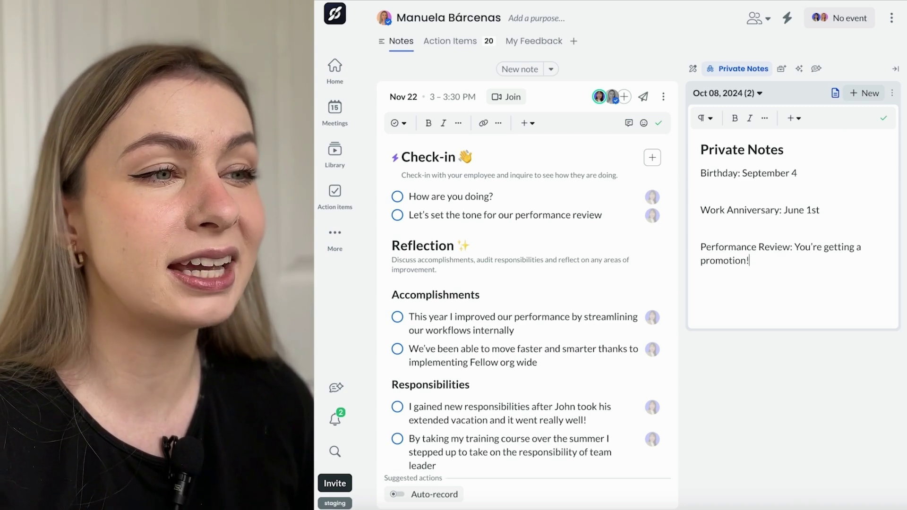
{"action": "left_click", "coordinate": [896, 69]}
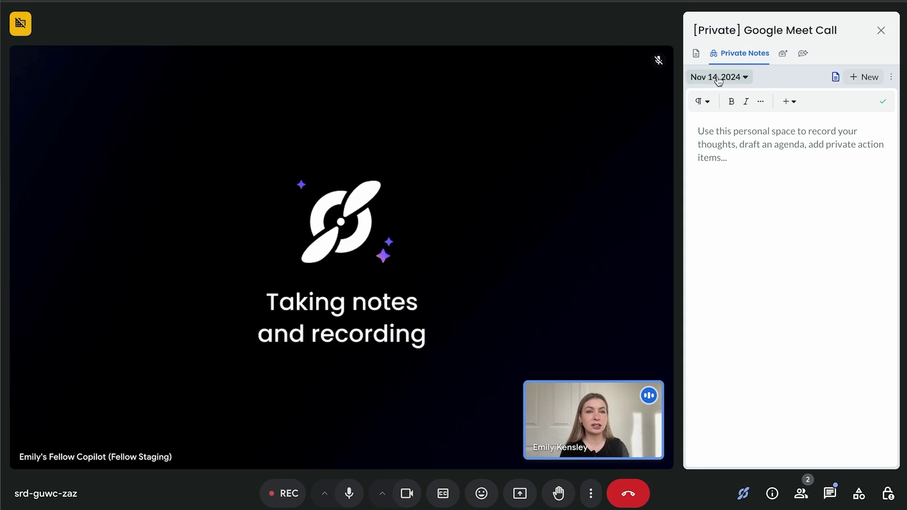
{"action": "left_click", "coordinate": [696, 57]}
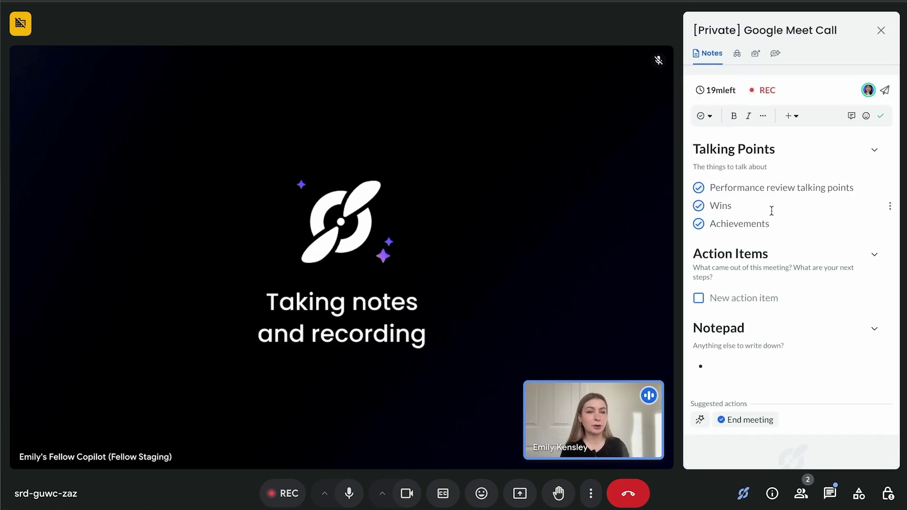
{"action": "left_click", "coordinate": [737, 55]}
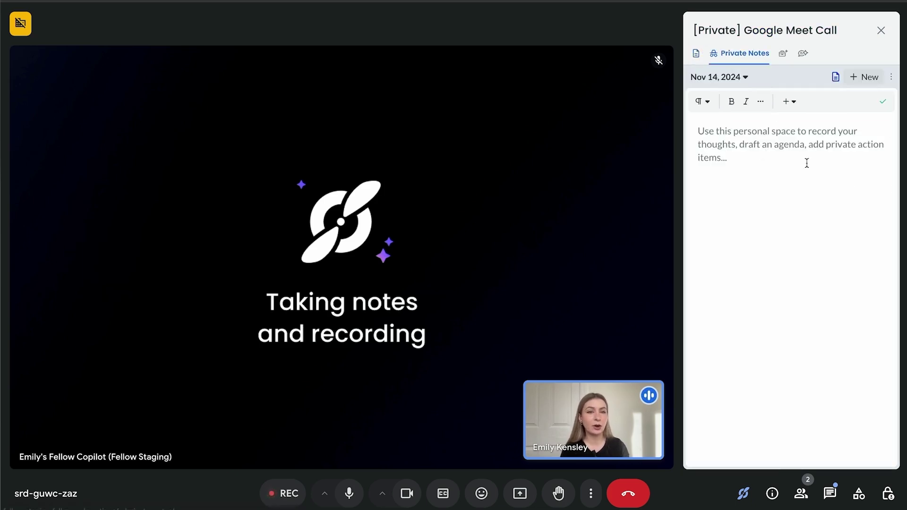
{"action": "left_click", "coordinate": [702, 57]}
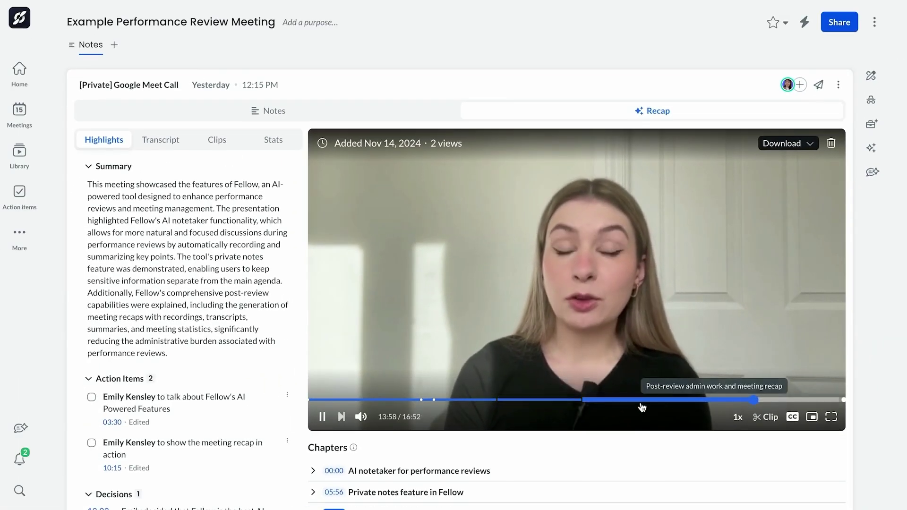
Save a 14:00–15:00 recording clip and give anyone in the workspace access.
{"action": "left_click", "coordinate": [769, 418]}
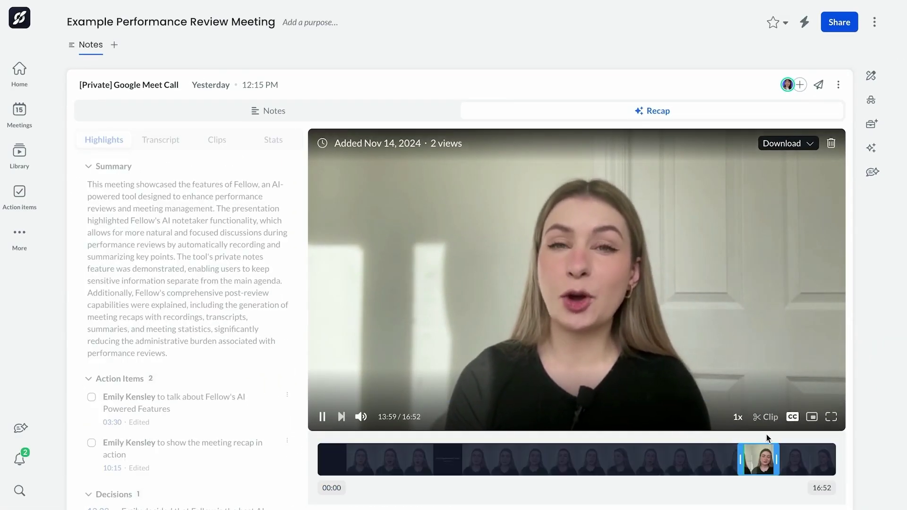
{"action": "scroll", "coordinate": [773, 495], "scroll_direction": "down", "scroll_amount": 2}
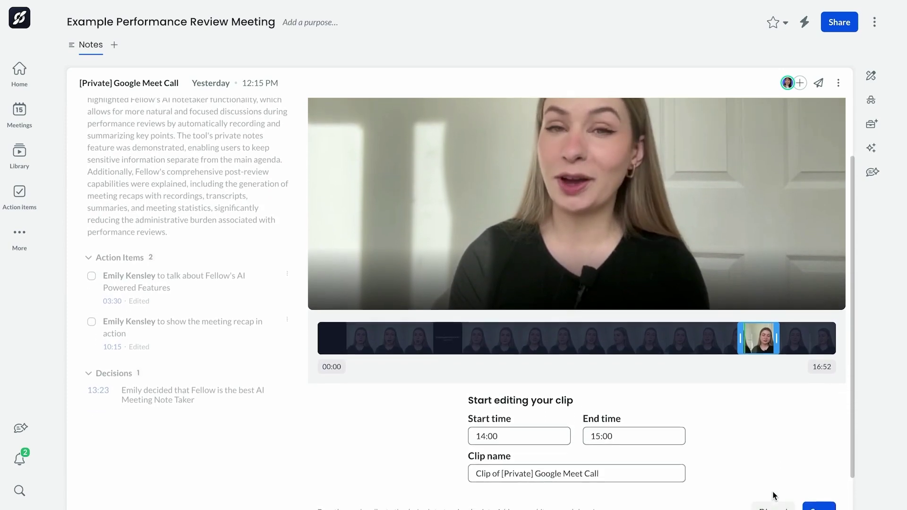
{"action": "left_click", "coordinate": [820, 497]}
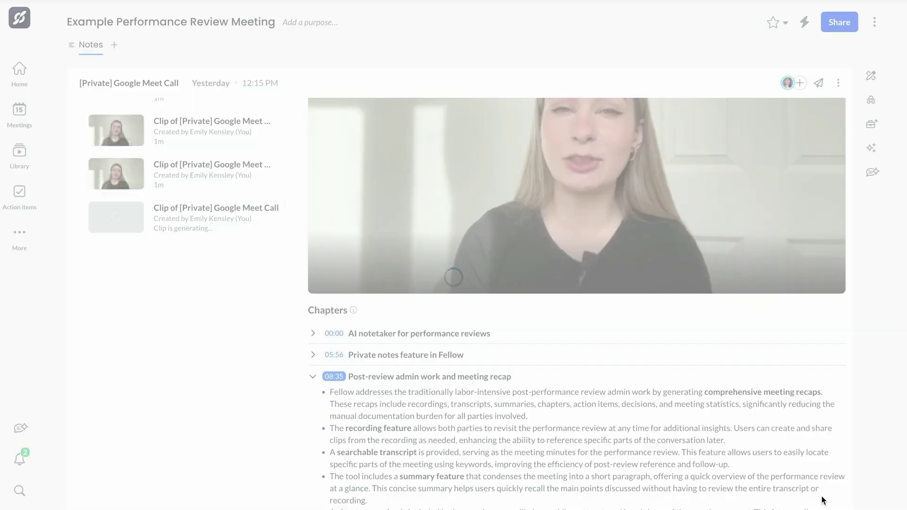
{"action": "left_click", "coordinate": [386, 327]}
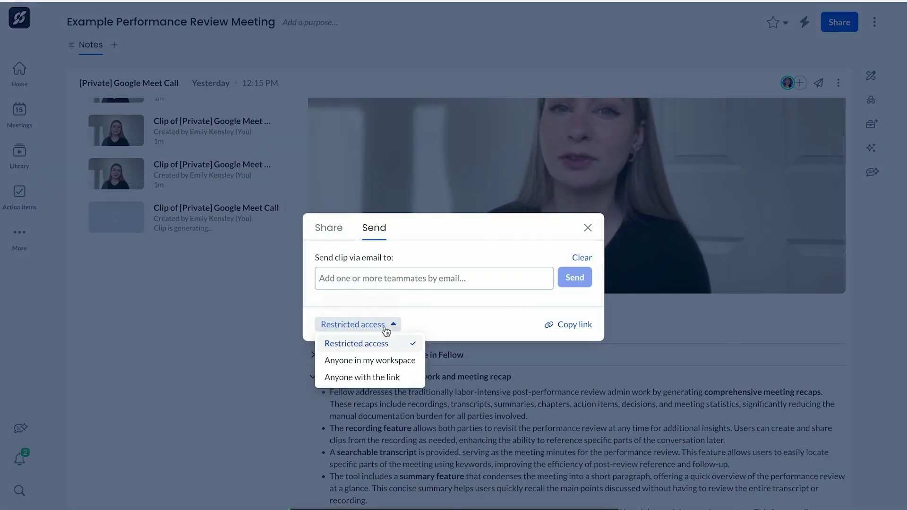
{"action": "left_click", "coordinate": [383, 361]}
Email the clip to a suggested teammate and close the sharing dialog.
{"action": "left_click", "coordinate": [422, 280]}
{"action": "left_click", "coordinate": [411, 346]}
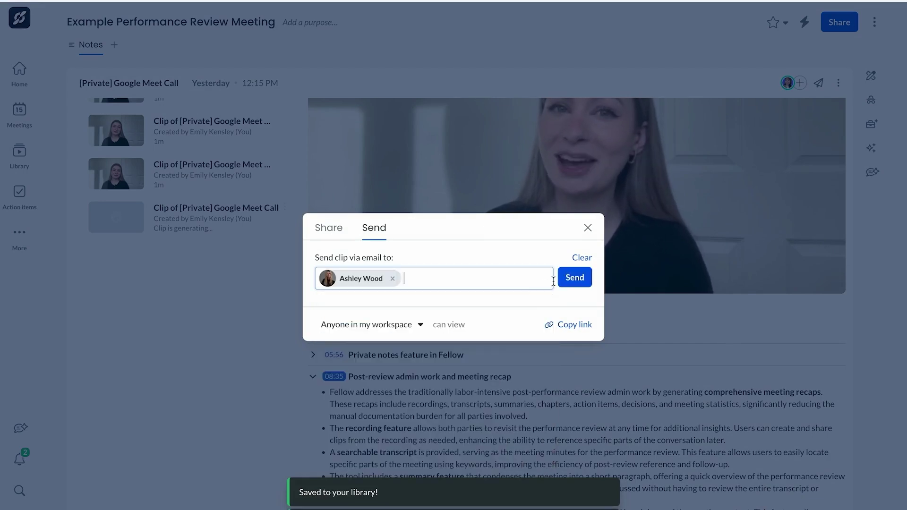
{"action": "left_click", "coordinate": [574, 279]}
{"action": "left_click", "coordinate": [587, 227]}
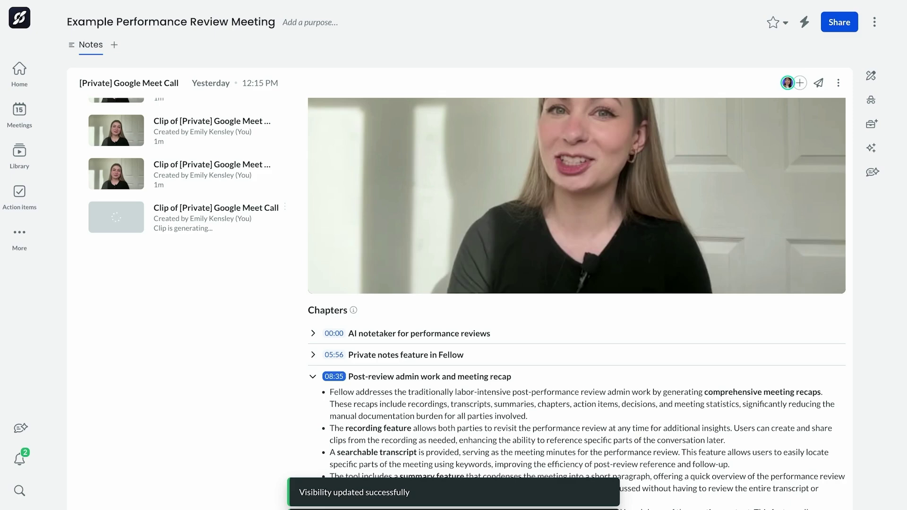
{"action": "scroll", "coordinate": [580, 331], "scroll_direction": "up", "scroll_amount": 3}
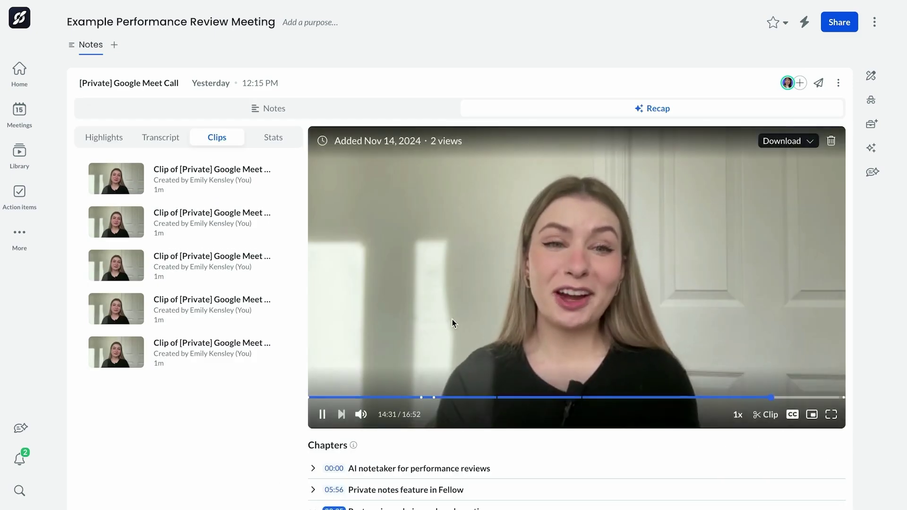
Search the transcript for 'transcript', clear the search, and return to Highlights.
{"action": "left_click", "coordinate": [170, 139]}
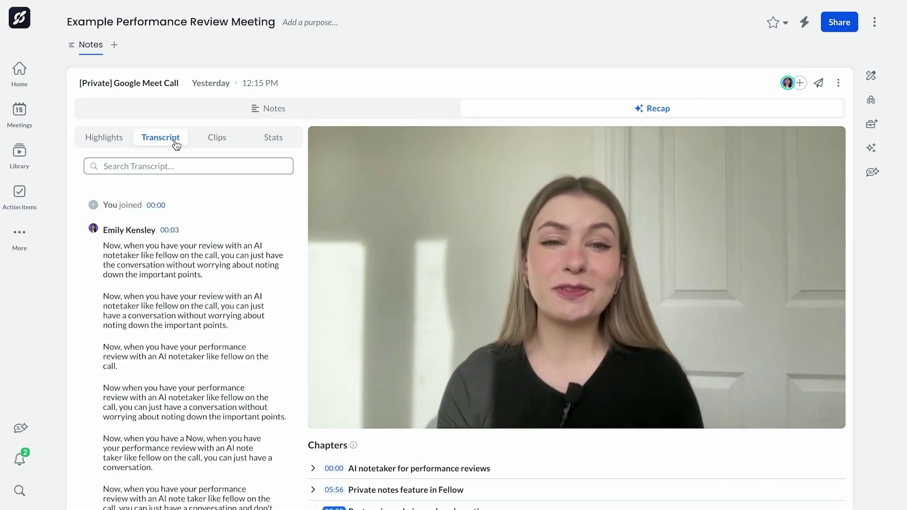
{"action": "scroll", "coordinate": [233, 392], "scroll_direction": "down", "scroll_amount": 3}
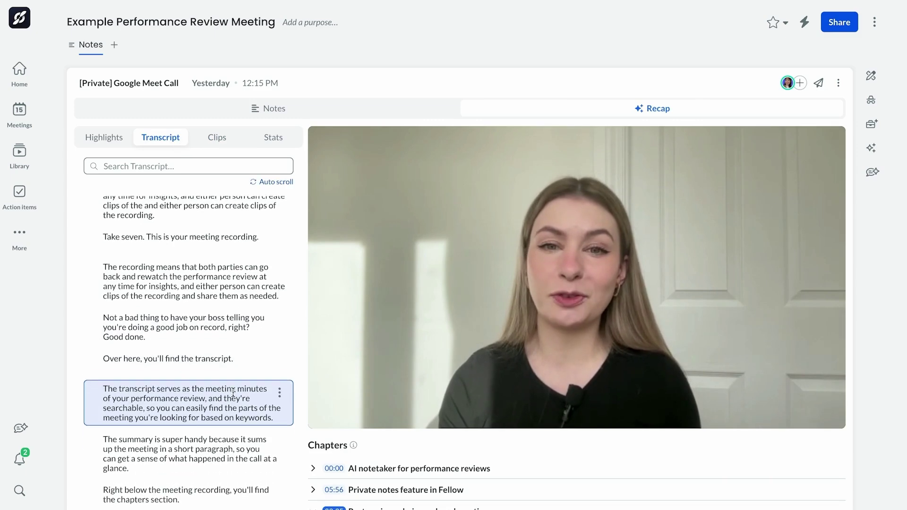
{"action": "scroll", "coordinate": [234, 392], "scroll_direction": "down", "scroll_amount": 1}
{"action": "scroll", "coordinate": [234, 392], "scroll_direction": "down", "scroll_amount": 1}
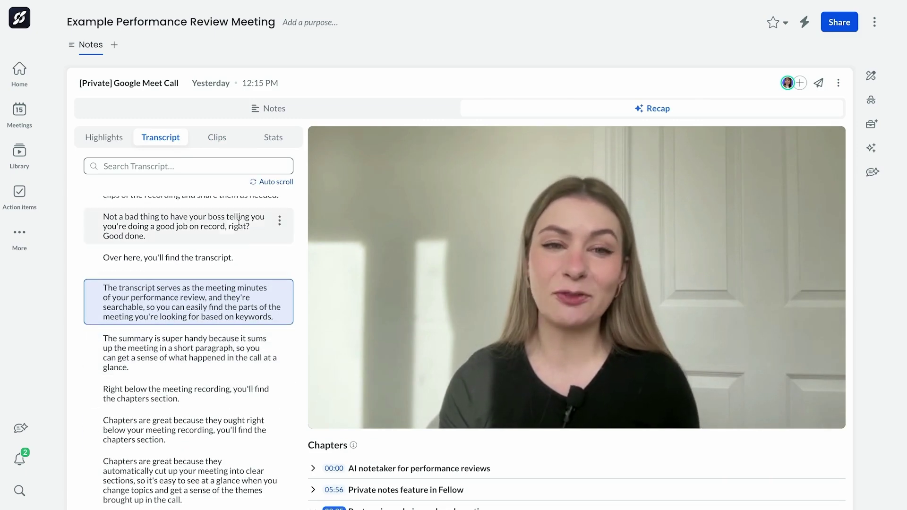
{"action": "type", "text": "transc"}
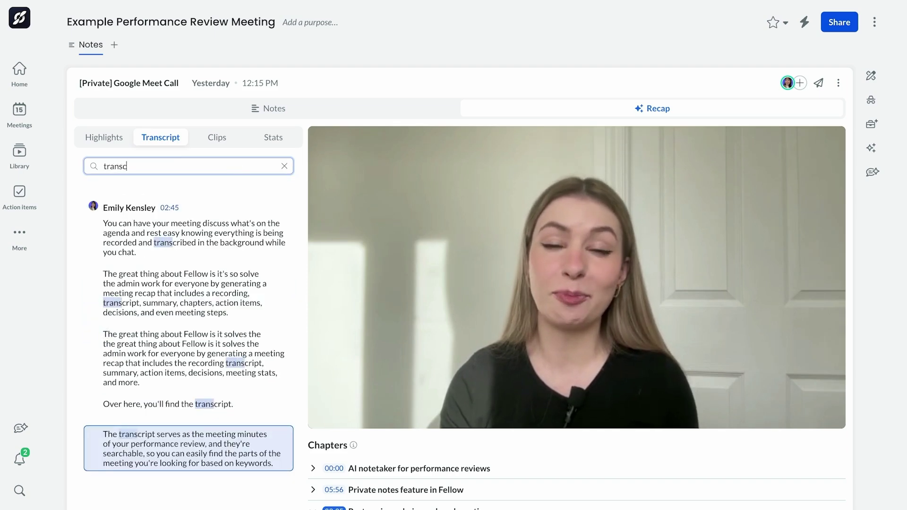
{"action": "type", "text": "ript"}
{"action": "left_click", "coordinate": [284, 166]}
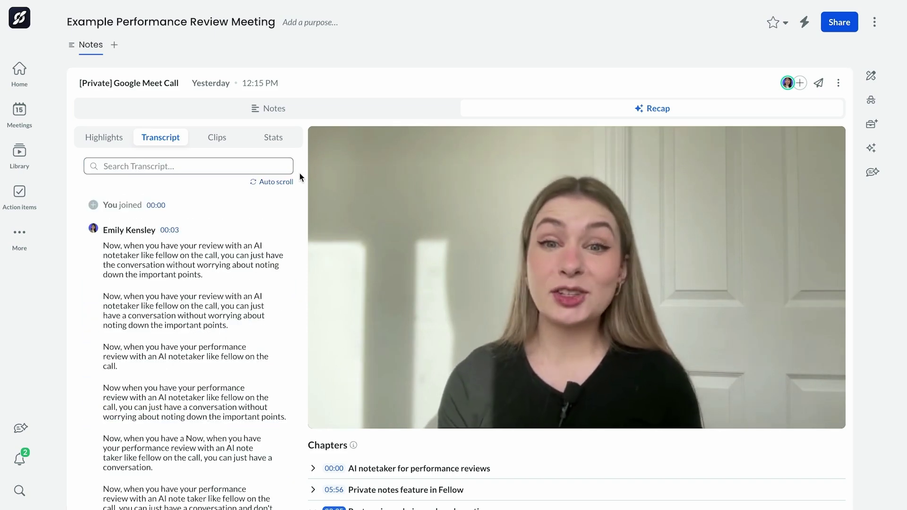
{"action": "left_click", "coordinate": [121, 140]}
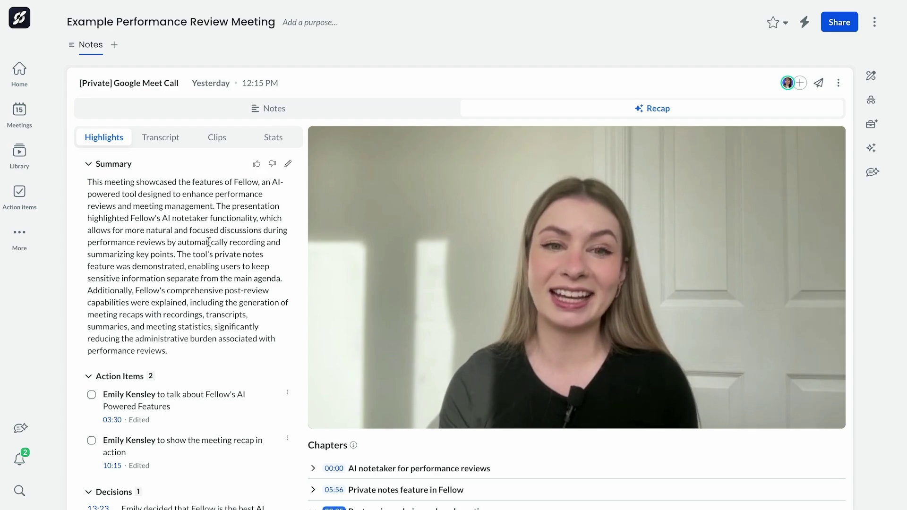
{"action": "scroll", "coordinate": [294, 259], "scroll_direction": "down", "scroll_amount": 2}
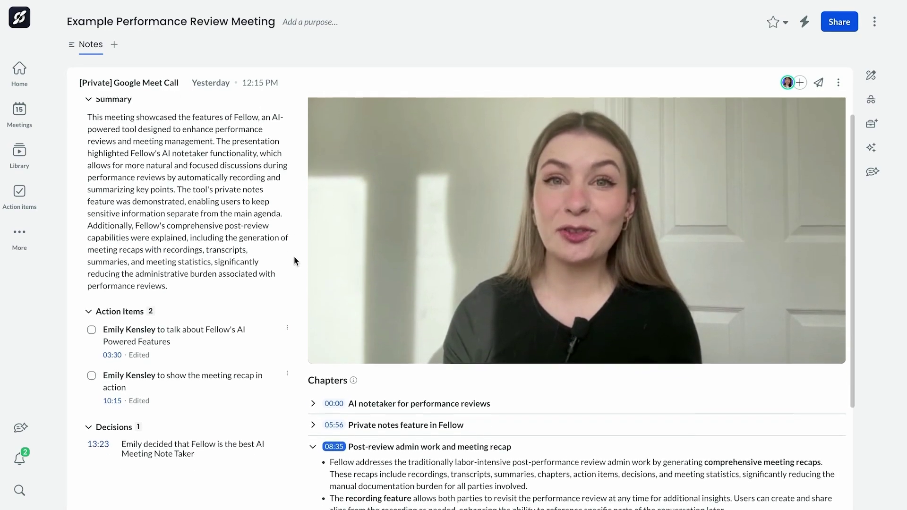
{"action": "scroll", "coordinate": [294, 261], "scroll_direction": "down", "scroll_amount": 2}
{"action": "scroll", "coordinate": [294, 260], "scroll_direction": "down", "scroll_amount": 1}
{"action": "scroll", "coordinate": [294, 260], "scroll_direction": "down", "scroll_amount": 1}
{"action": "scroll", "coordinate": [294, 261], "scroll_direction": "down", "scroll_amount": 1}
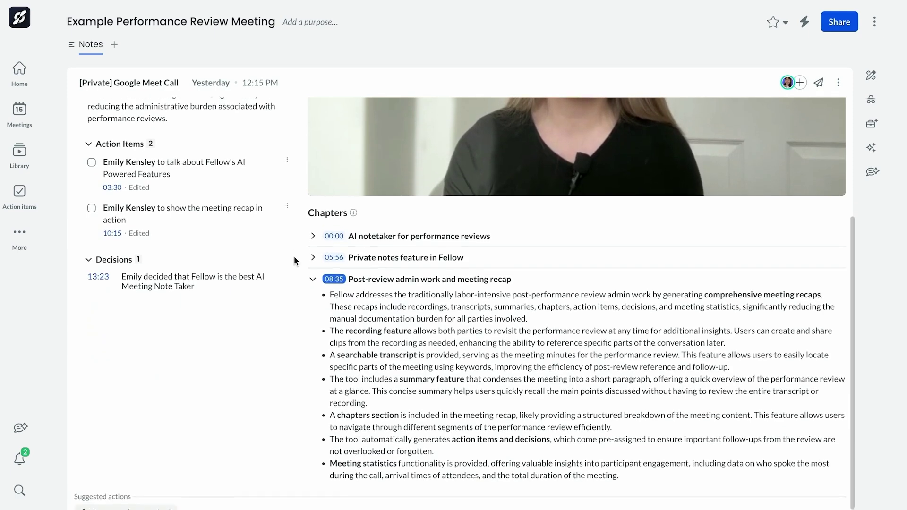
{"action": "scroll", "coordinate": [294, 261], "scroll_direction": "down", "scroll_amount": 1}
Expand the 05:56 chapter and all chapters, then add both action items to the notes.
{"action": "left_click", "coordinate": [313, 243]}
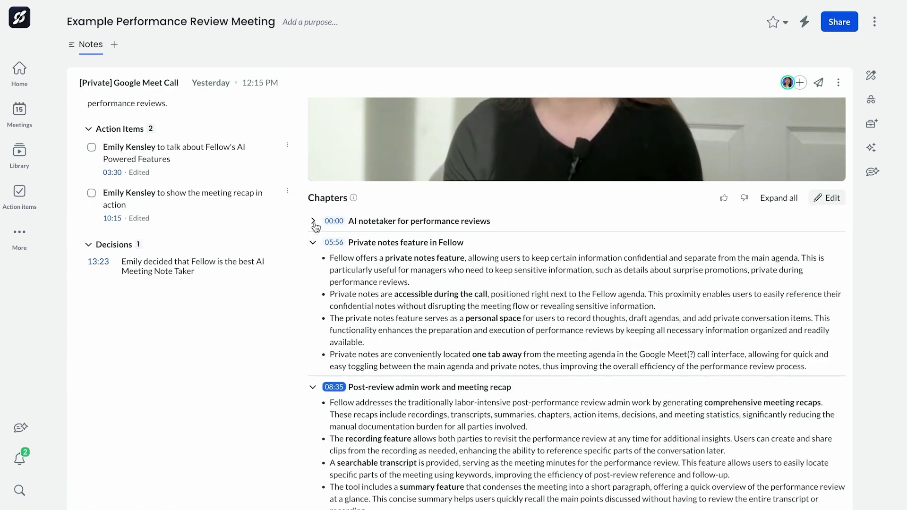
{"action": "left_click", "coordinate": [313, 222]}
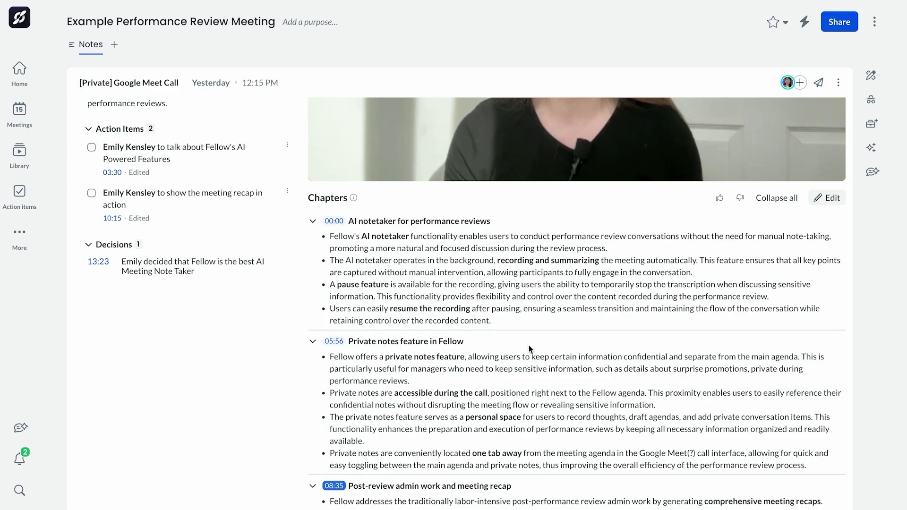
{"action": "scroll", "coordinate": [529, 349], "scroll_direction": "down", "scroll_amount": 1}
{"action": "scroll", "coordinate": [529, 349], "scroll_direction": "down", "scroll_amount": 2}
{"action": "scroll", "coordinate": [530, 348], "scroll_direction": "down", "scroll_amount": 1}
{"action": "scroll", "coordinate": [529, 349], "scroll_direction": "down", "scroll_amount": 1}
{"action": "scroll", "coordinate": [530, 349], "scroll_direction": "down", "scroll_amount": 2}
{"action": "scroll", "coordinate": [528, 346], "scroll_direction": "up", "scroll_amount": 5}
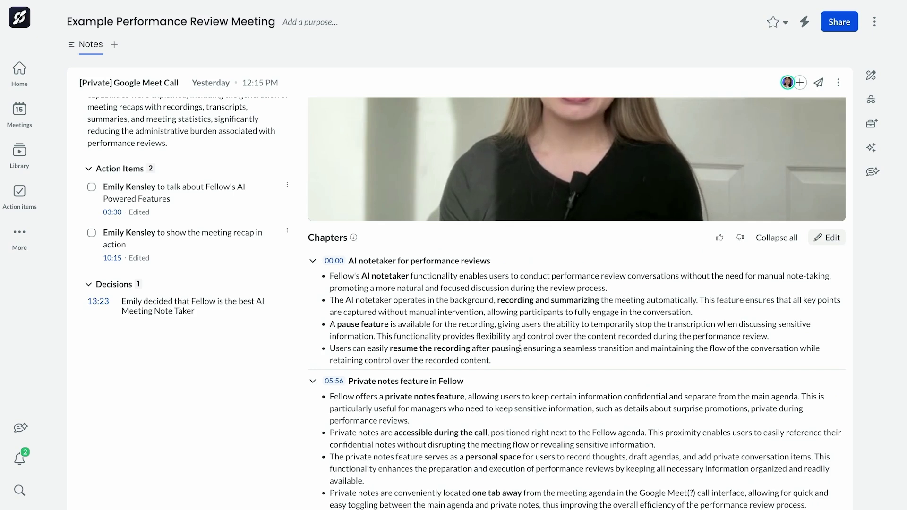
{"action": "mouse_move", "coordinate": [184, 199]}
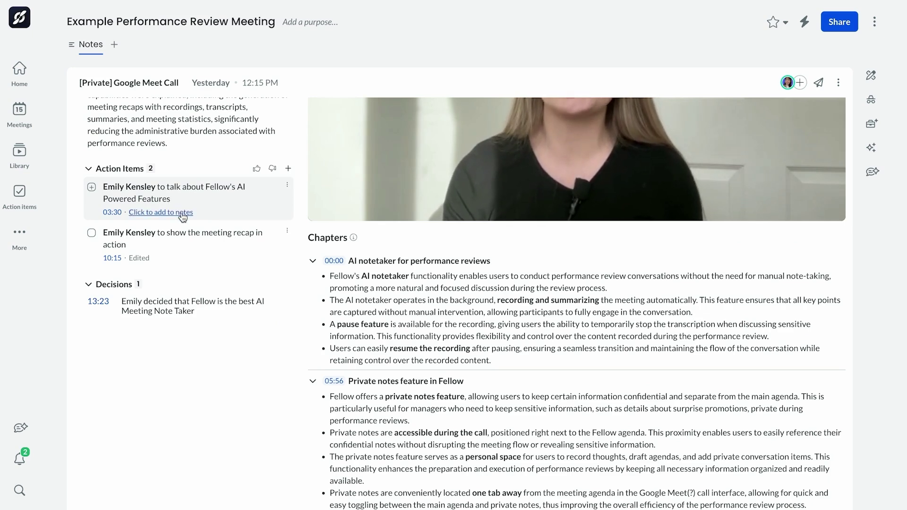
{"action": "left_click", "coordinate": [161, 211]}
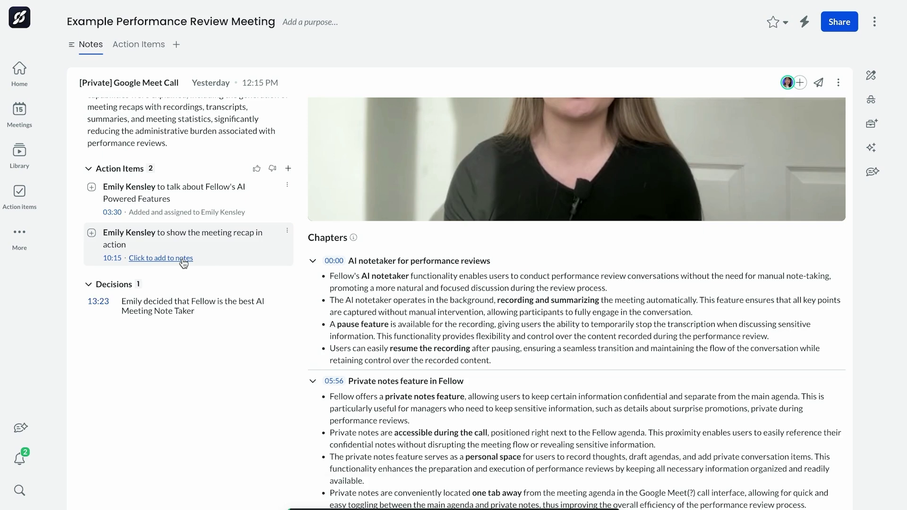
{"action": "left_click", "coordinate": [161, 258]}
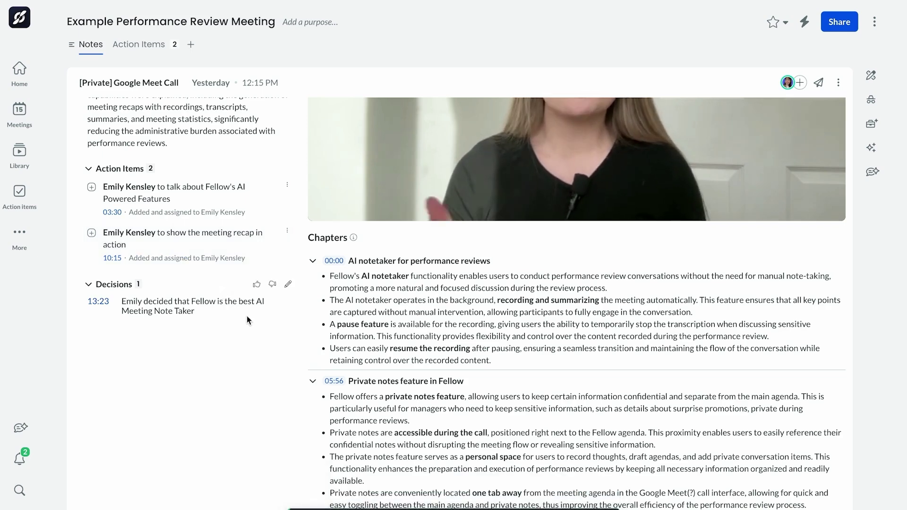
{"action": "scroll", "coordinate": [247, 316], "scroll_direction": "up", "scroll_amount": 1}
{"action": "scroll", "coordinate": [247, 316], "scroll_direction": "up", "scroll_amount": 1}
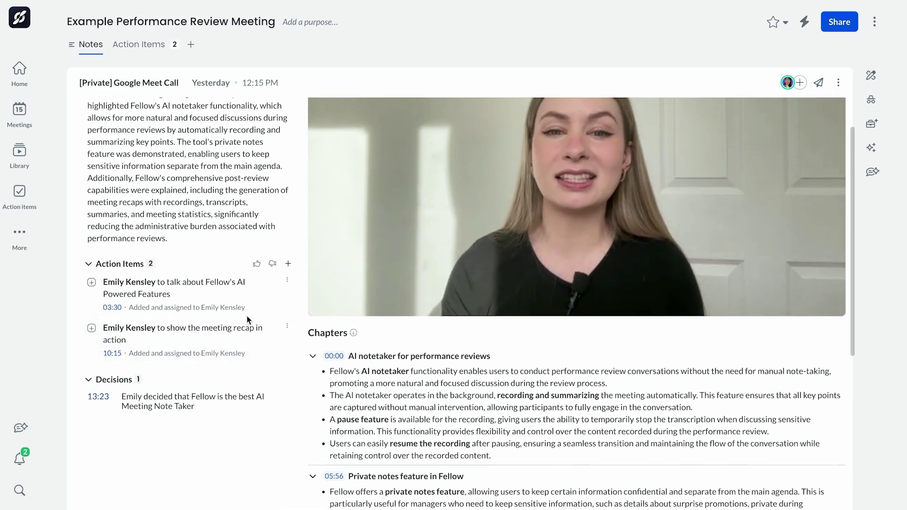
{"action": "scroll", "coordinate": [246, 316], "scroll_direction": "up", "scroll_amount": 1}
{"action": "scroll", "coordinate": [246, 320], "scroll_direction": "up", "scroll_amount": 1}
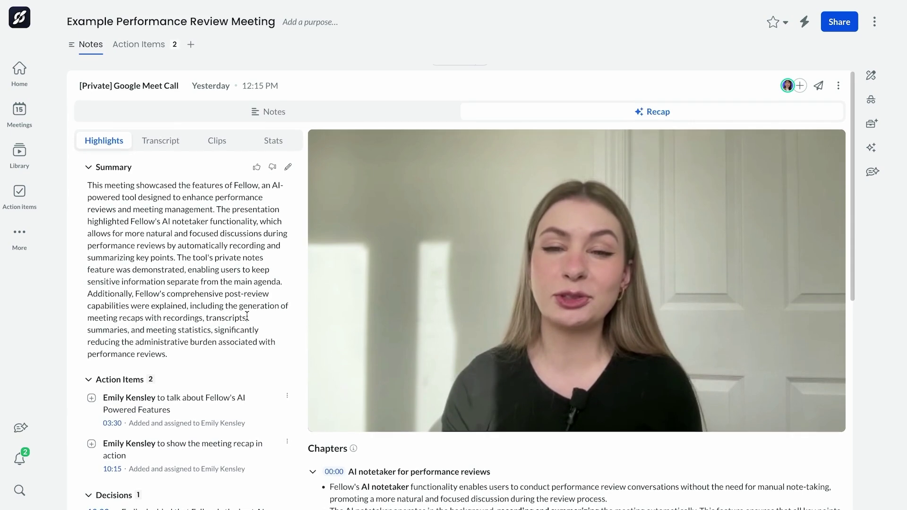
{"action": "left_click", "coordinate": [287, 150]}
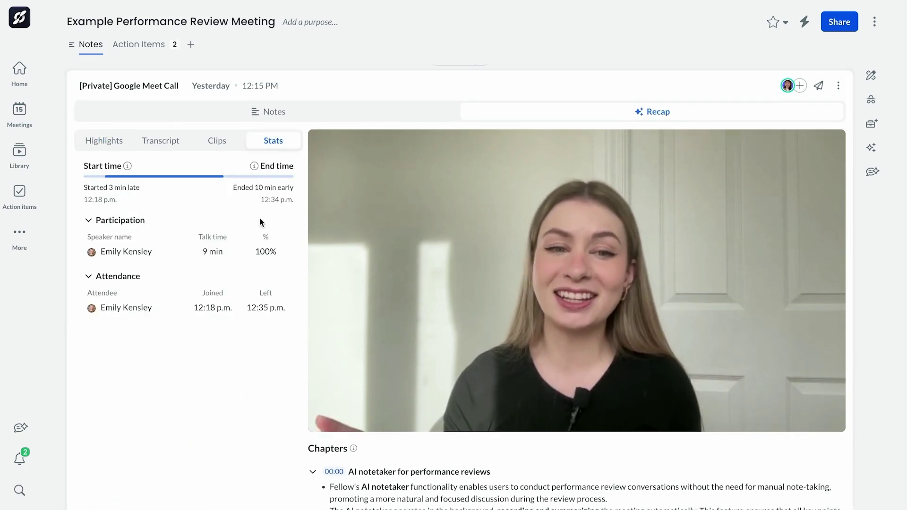